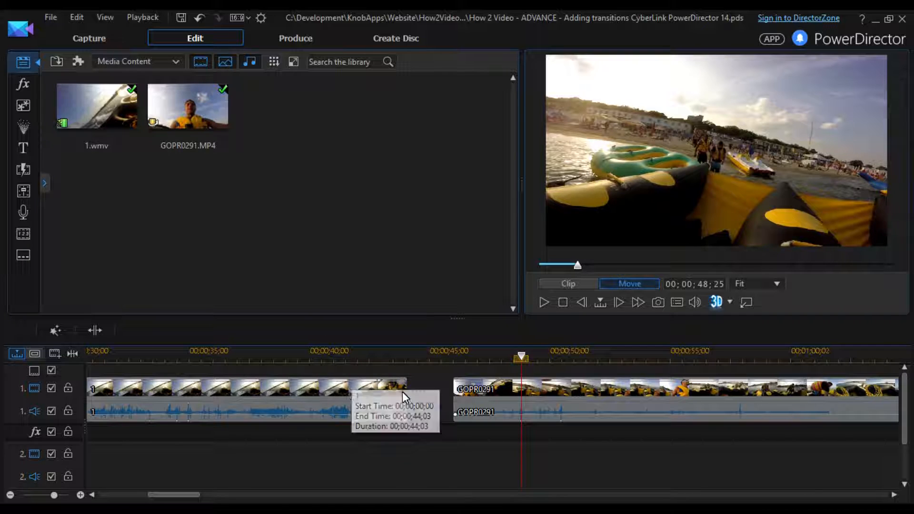
# Move the GOPR0291 clip on track 1 so it overlaps the end of clip 1, joining them with a crossfade
pyautogui.click(546, 397)
pyautogui.moveTo(542, 394); pyautogui.dragTo(342, 409)
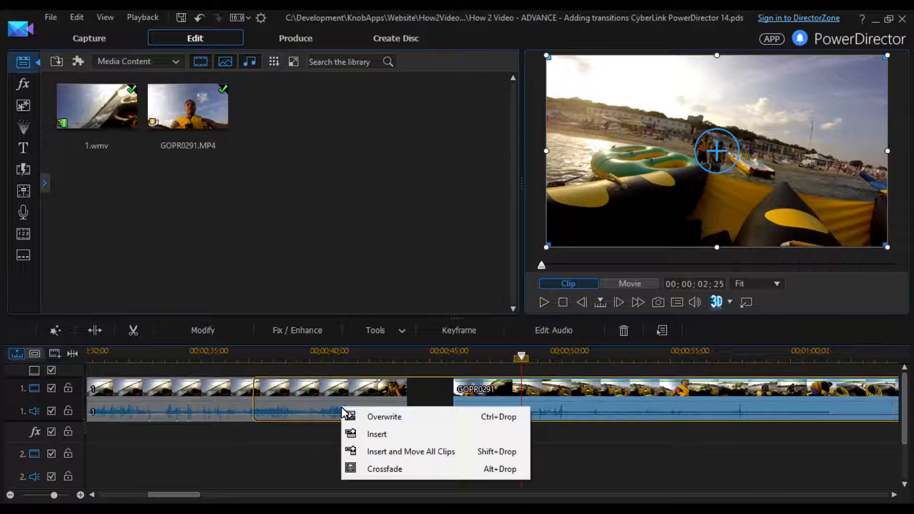
pyautogui.click(368, 469)
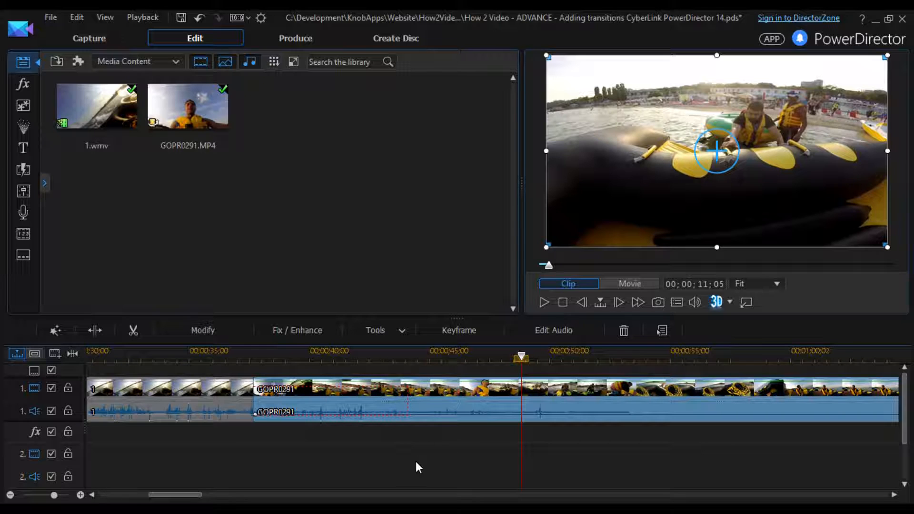
pyautogui.click(436, 396)
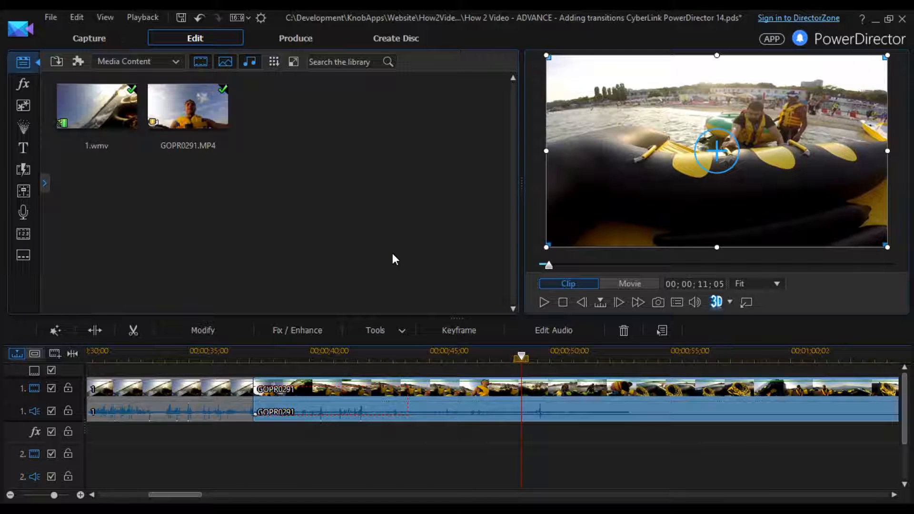
# Select the crossfade transition between clip 1 and GOPR0291 and open its transition settings
pyautogui.click(81, 494)
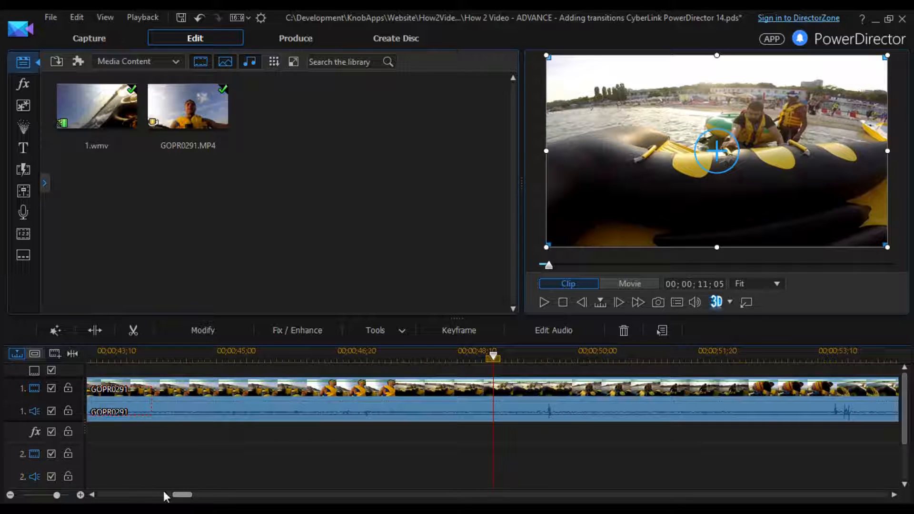
pyautogui.click(91, 495)
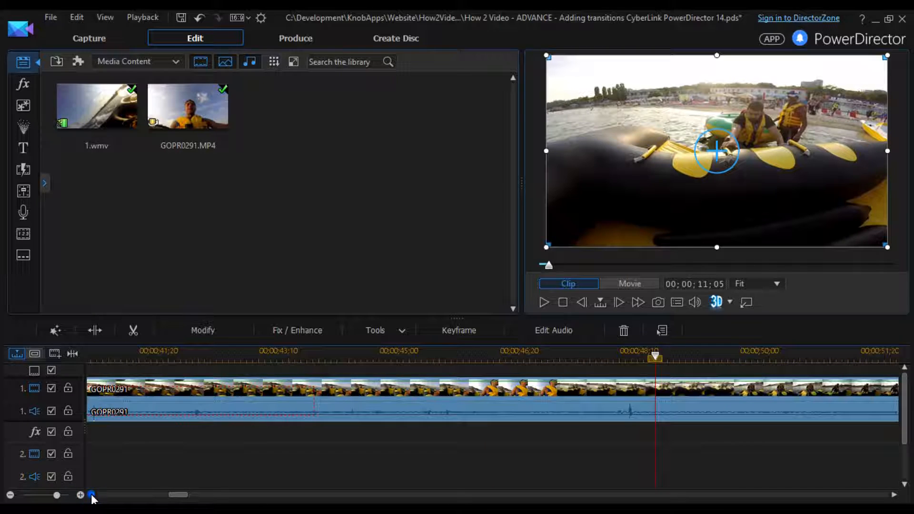
pyautogui.click(91, 495)
pyautogui.click(90, 495)
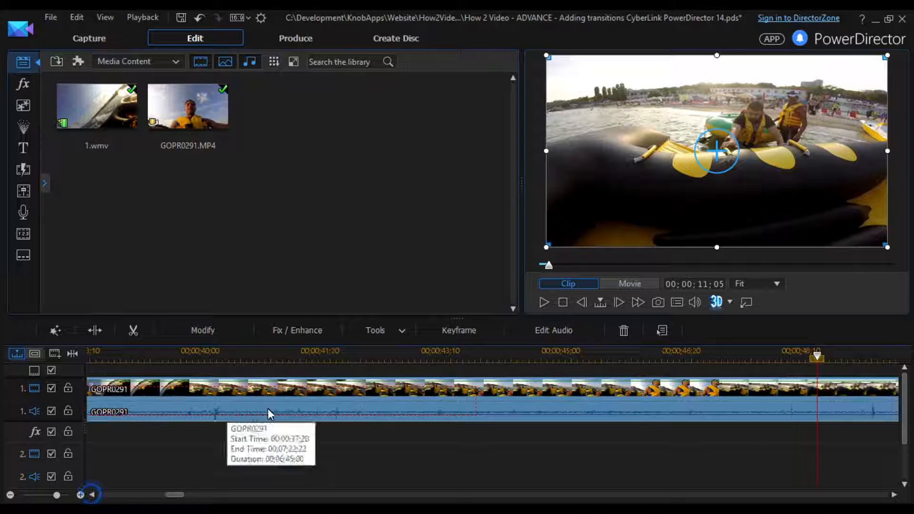
pyautogui.click(285, 408)
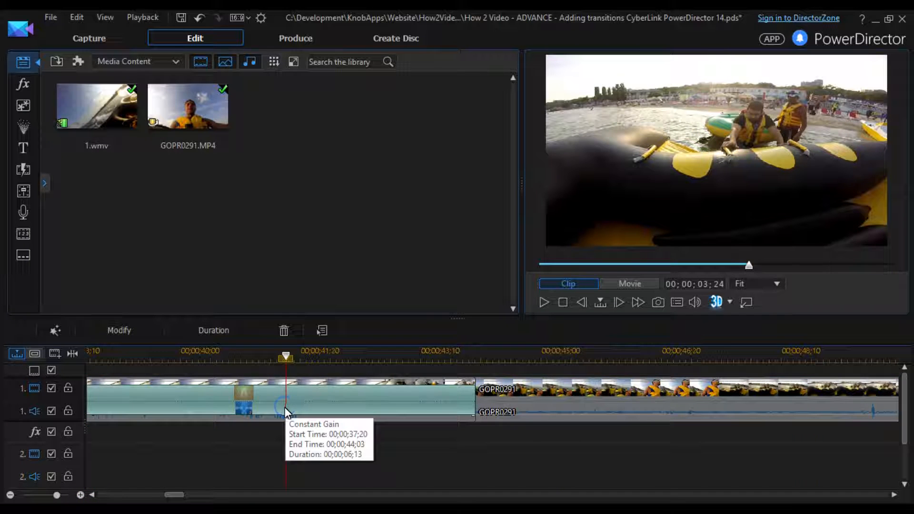
pyautogui.click(91, 495)
pyautogui.click(91, 494)
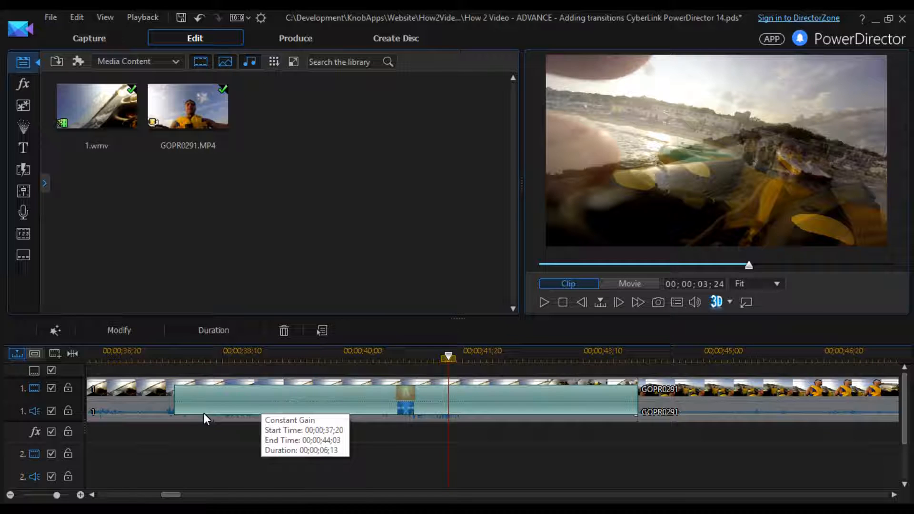
pyautogui.click(443, 399)
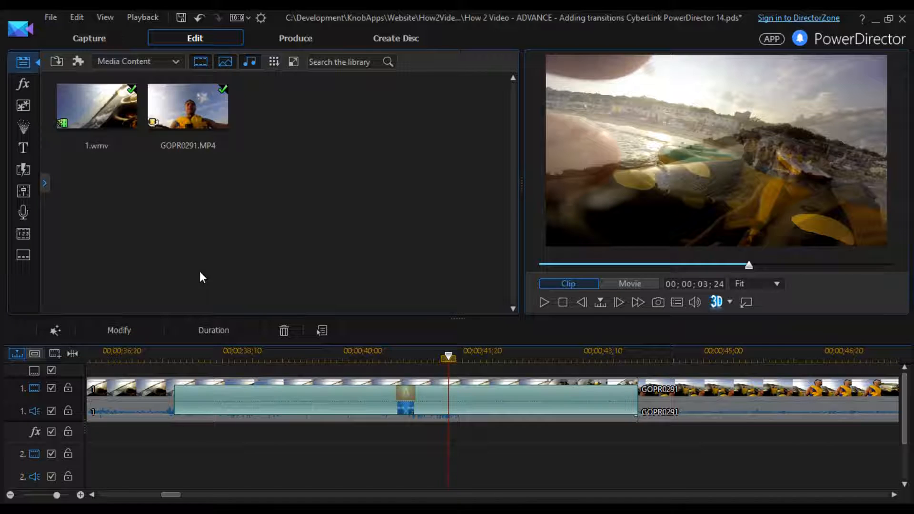
pyautogui.click(123, 330)
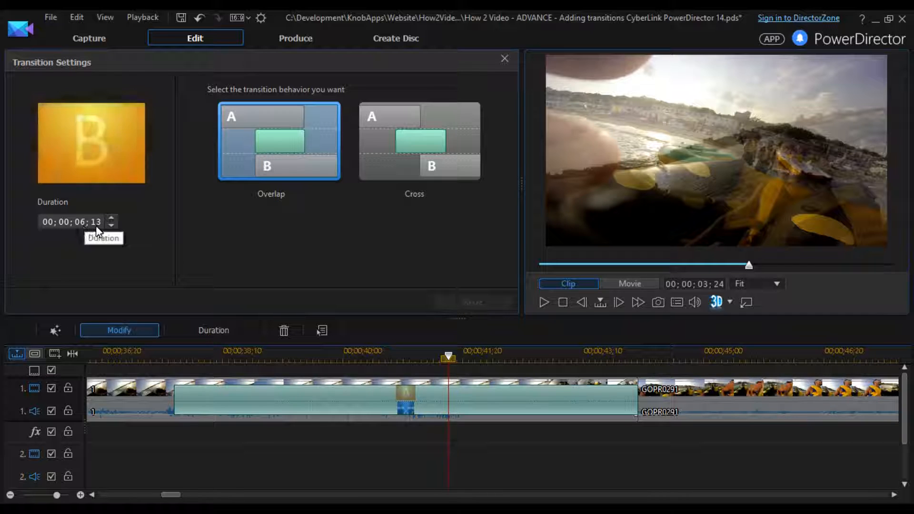
# Set the transition's duration to 00;00;06;00 with the Overlap behavior
pyautogui.click(111, 226)
pyautogui.click(111, 225)
pyautogui.click(111, 226)
pyautogui.click(111, 226)
pyautogui.click(111, 226)
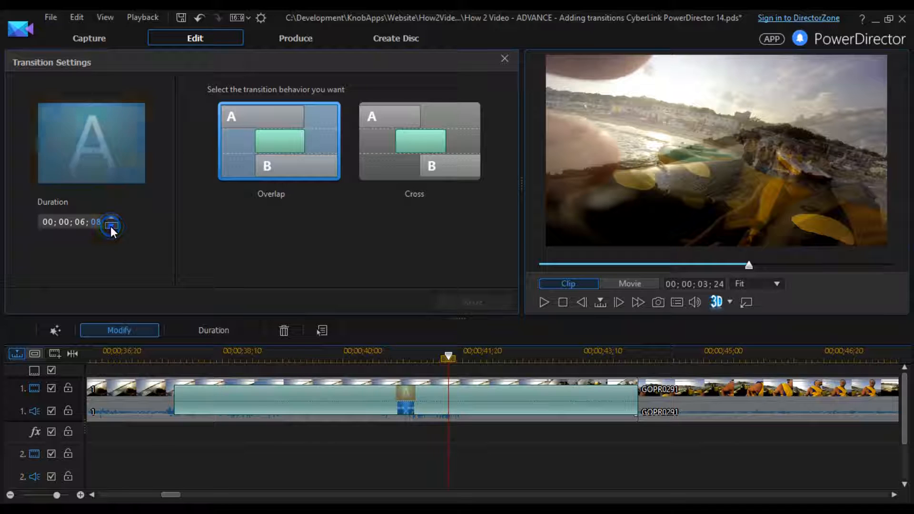
pyautogui.click(111, 227)
pyautogui.click(110, 226)
pyautogui.click(111, 226)
pyautogui.click(111, 226)
pyautogui.click(111, 227)
pyautogui.click(111, 227)
pyautogui.click(111, 226)
pyautogui.click(111, 227)
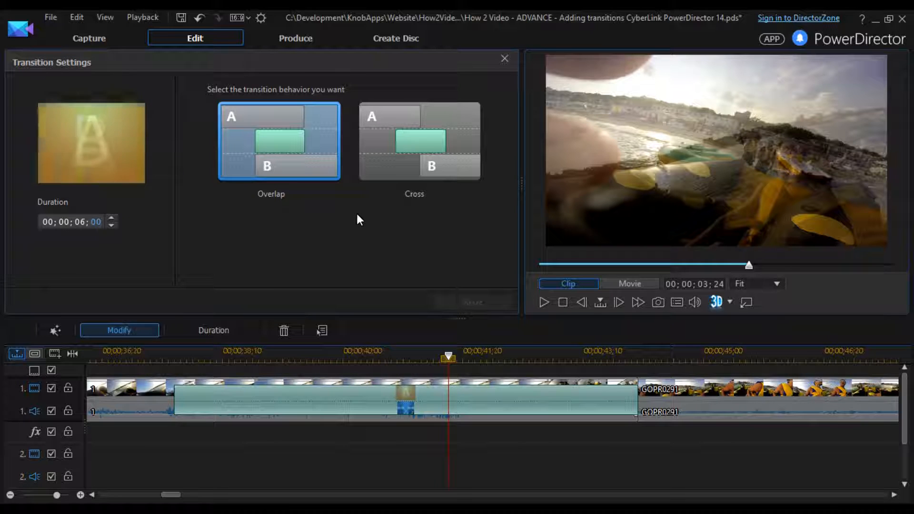
pyautogui.click(303, 163)
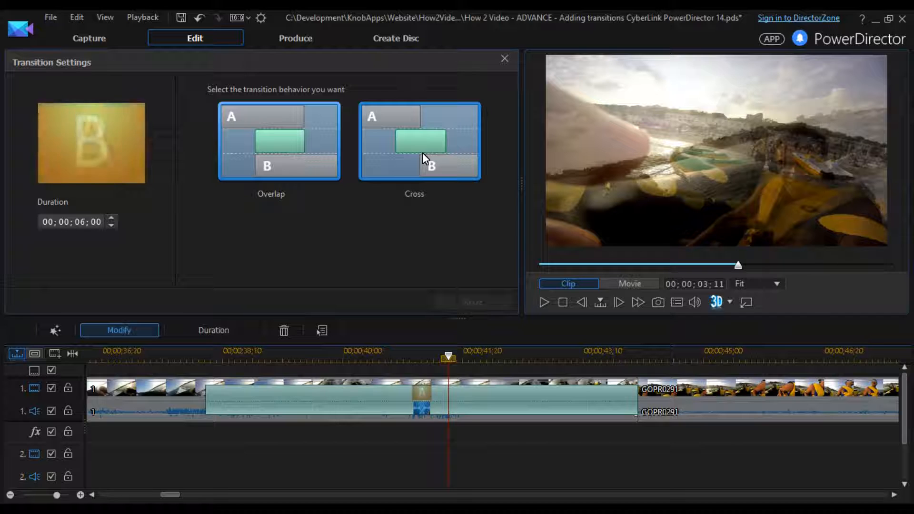
# Try the Cross behavior for the transition, restore Overlap and close the transition settings
pyautogui.click(438, 138)
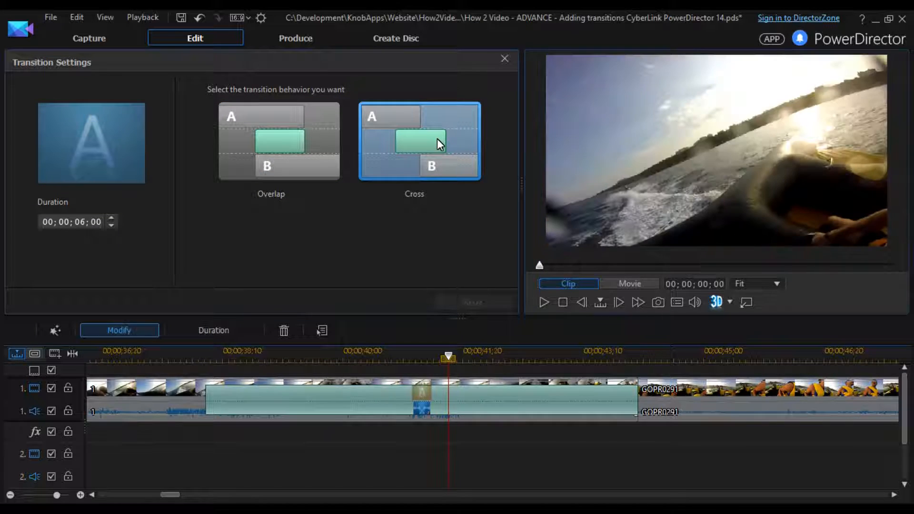
pyautogui.click(288, 136)
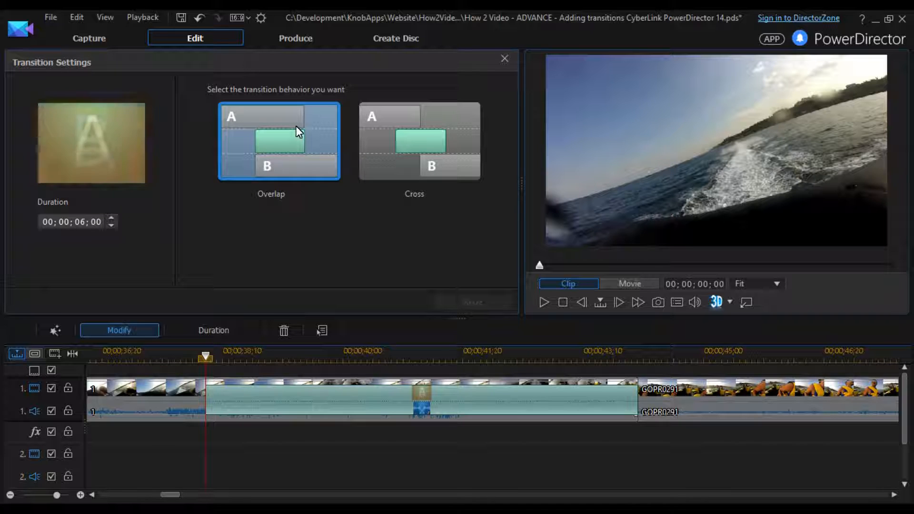
pyautogui.click(294, 150)
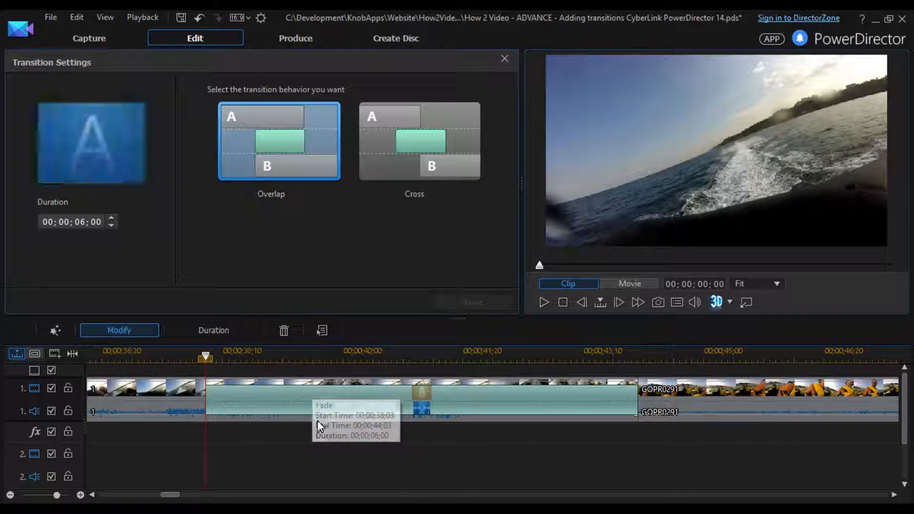
pyautogui.click(505, 60)
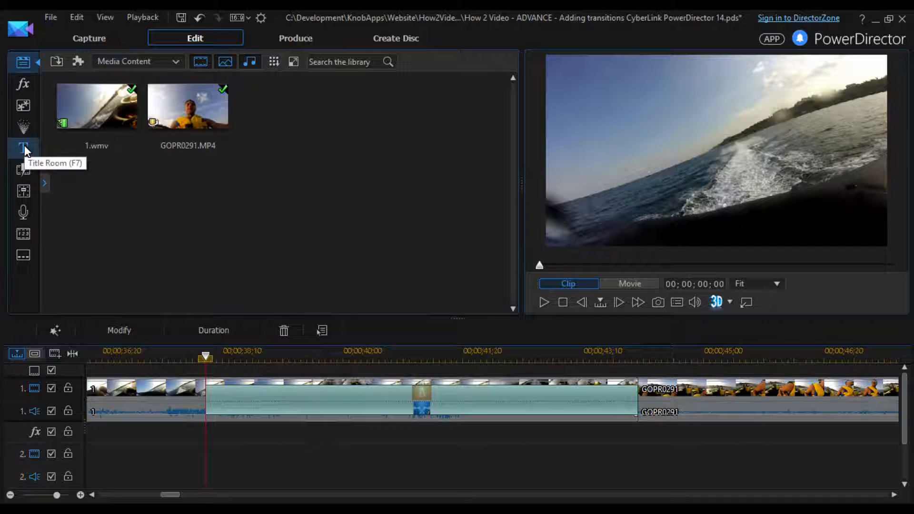
# Replace the video fade between the two clips with the Dissolve transition from the transition library
pyautogui.click(23, 170)
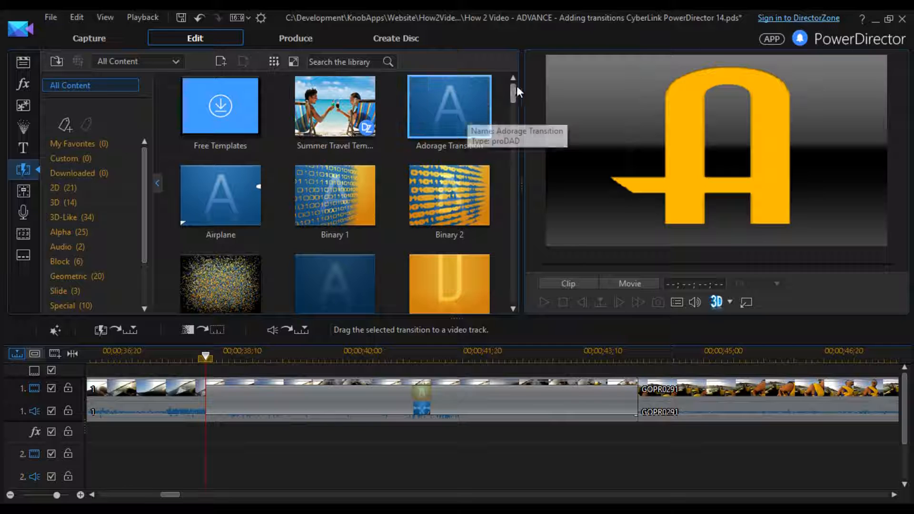
pyautogui.moveTo(511, 91); pyautogui.dragTo(514, 129)
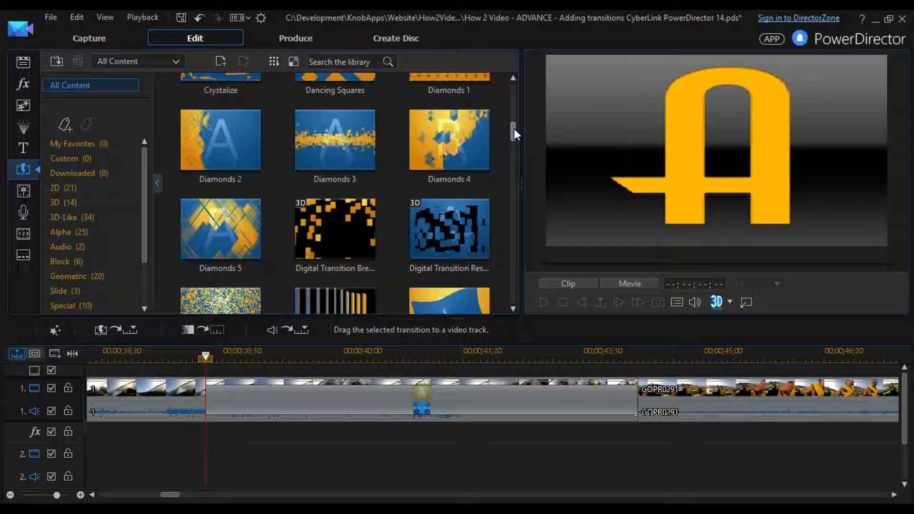
pyautogui.moveTo(514, 129); pyautogui.dragTo(515, 135)
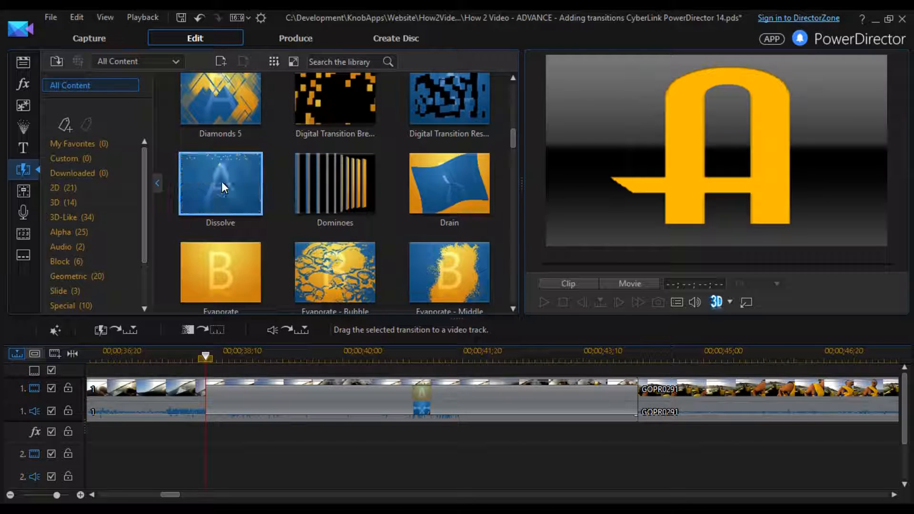
pyautogui.click(222, 181)
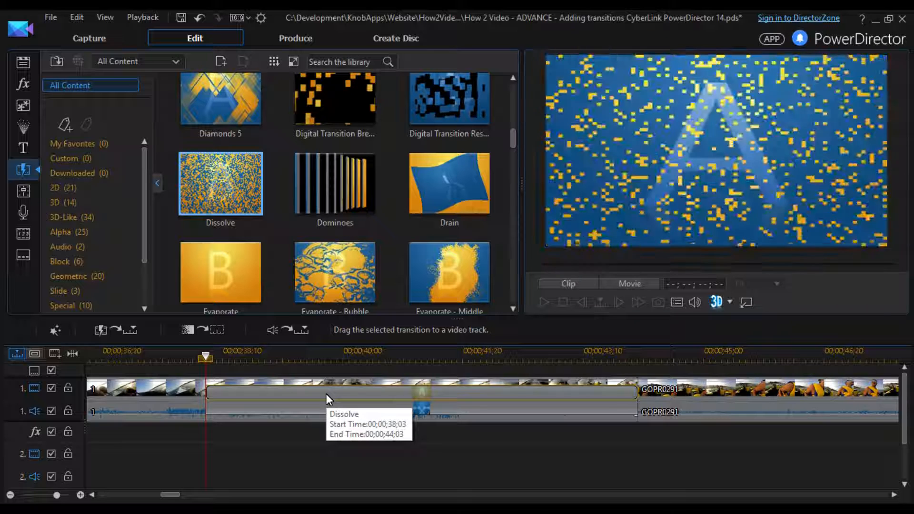
pyautogui.click(327, 394)
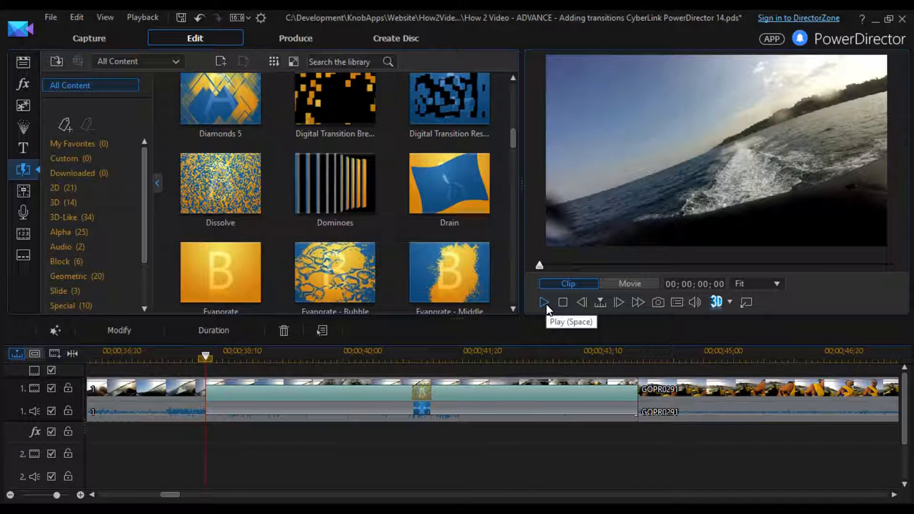
# Play the Dissolve transition in the preview and return the playhead to the transition's start
pyautogui.click(546, 304)
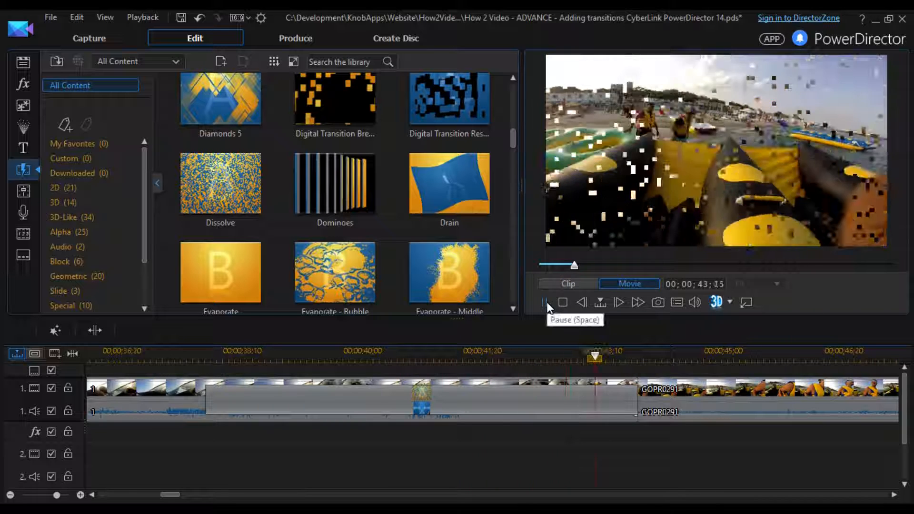
pyautogui.click(546, 302)
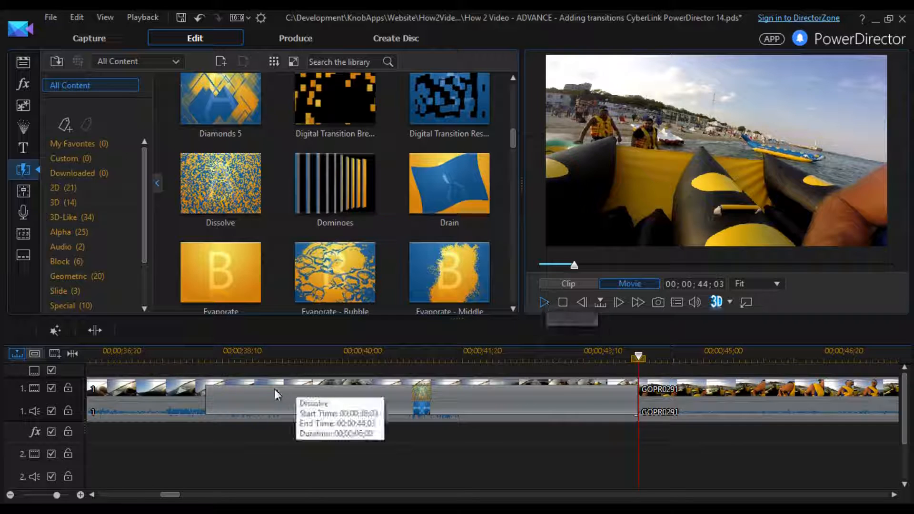
pyautogui.click(207, 354)
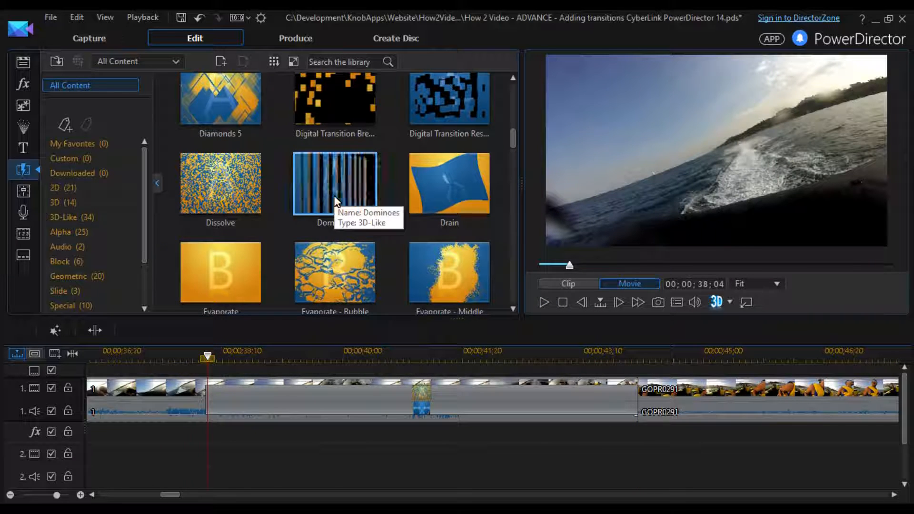
# Try the Dominoes transition between the two clips, replacing it again with Dissolve
pyautogui.moveTo(336, 202); pyautogui.dragTo(323, 389)
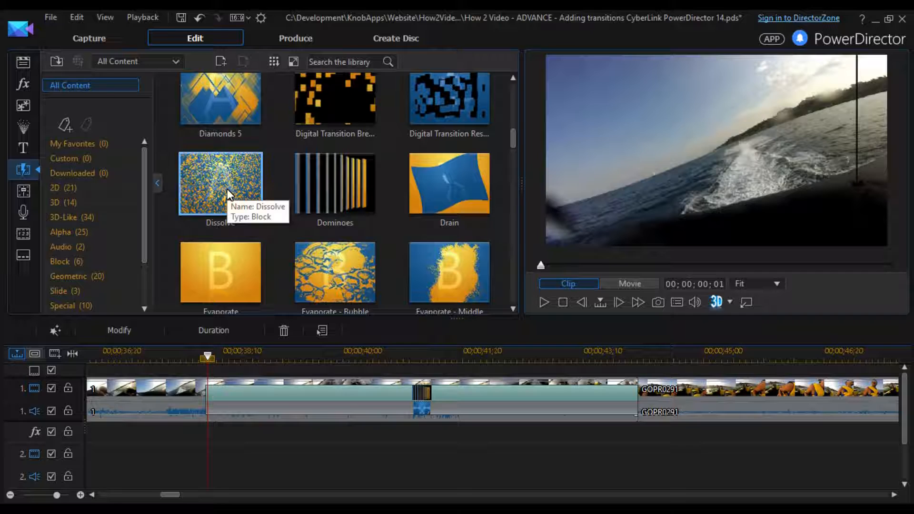
pyautogui.click(227, 195)
pyautogui.moveTo(227, 195); pyautogui.dragTo(291, 394)
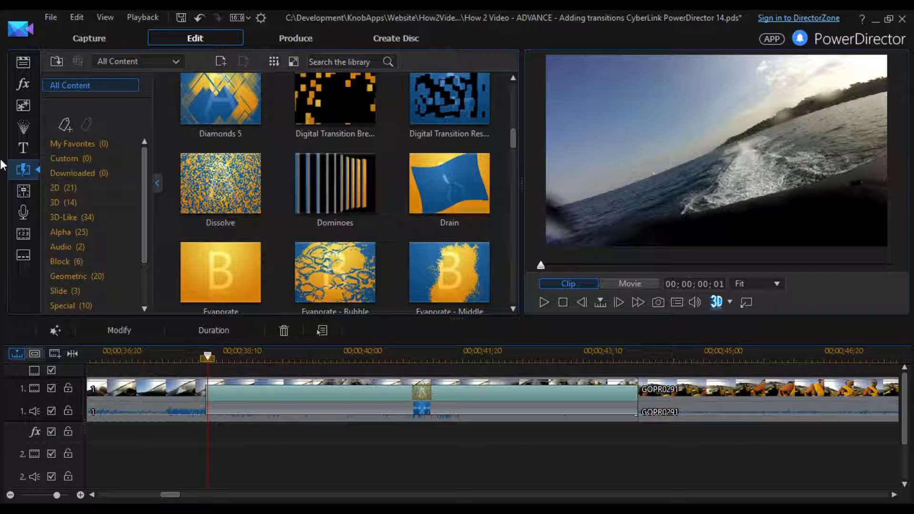
# Add the Glass Tile video effect to the effect track, starting shortly after the beginning of the Dissolve transition
pyautogui.click(27, 86)
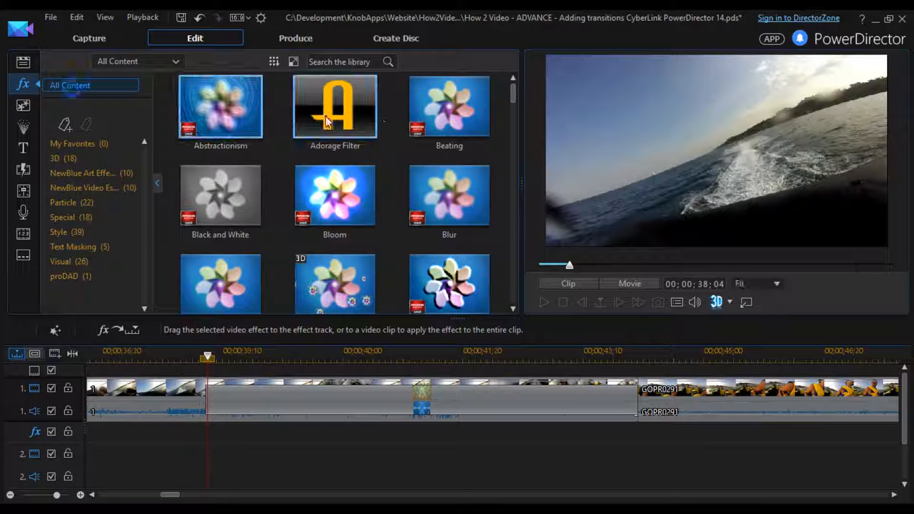
pyautogui.click(452, 137)
pyautogui.moveTo(513, 90); pyautogui.dragTo(518, 152)
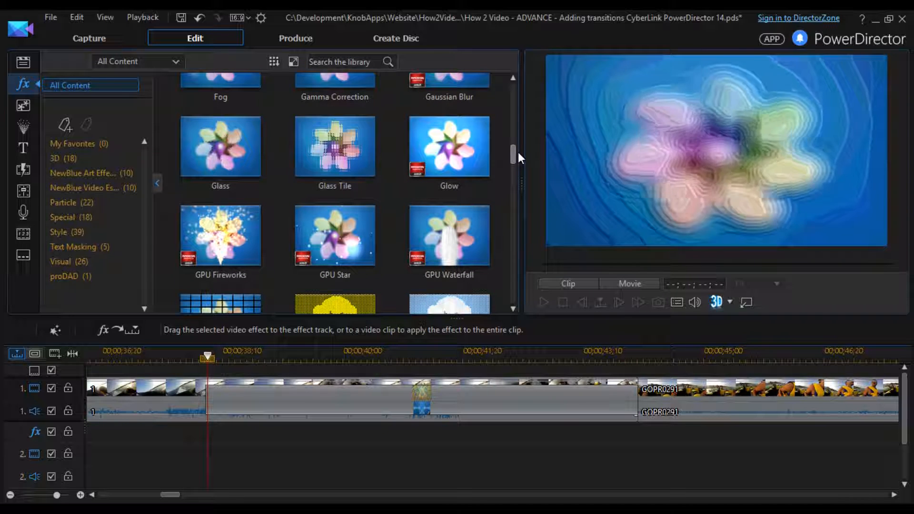
pyautogui.moveTo(517, 152); pyautogui.dragTo(518, 153)
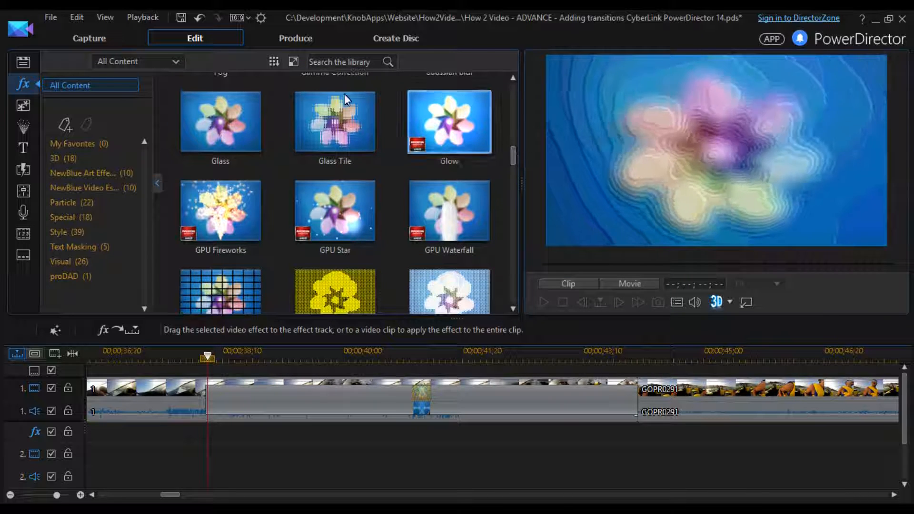
pyautogui.click(327, 118)
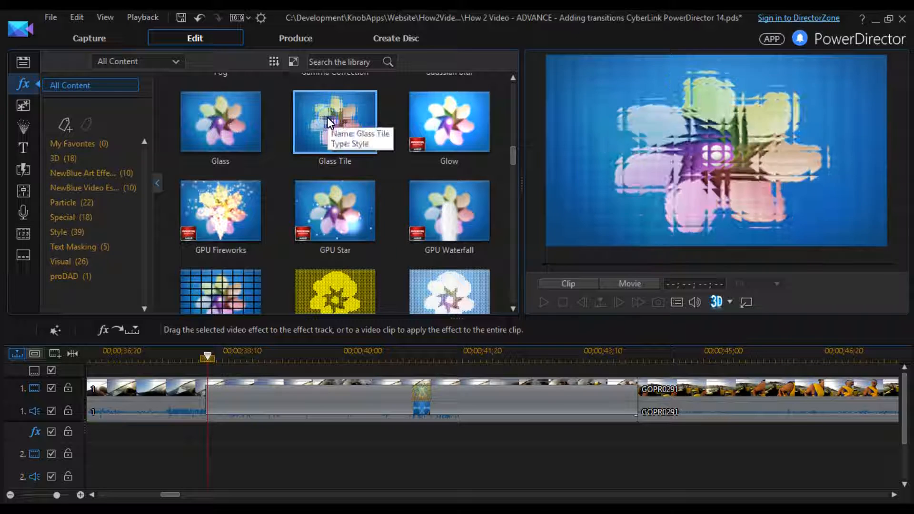
pyautogui.moveTo(327, 118); pyautogui.dragTo(267, 436)
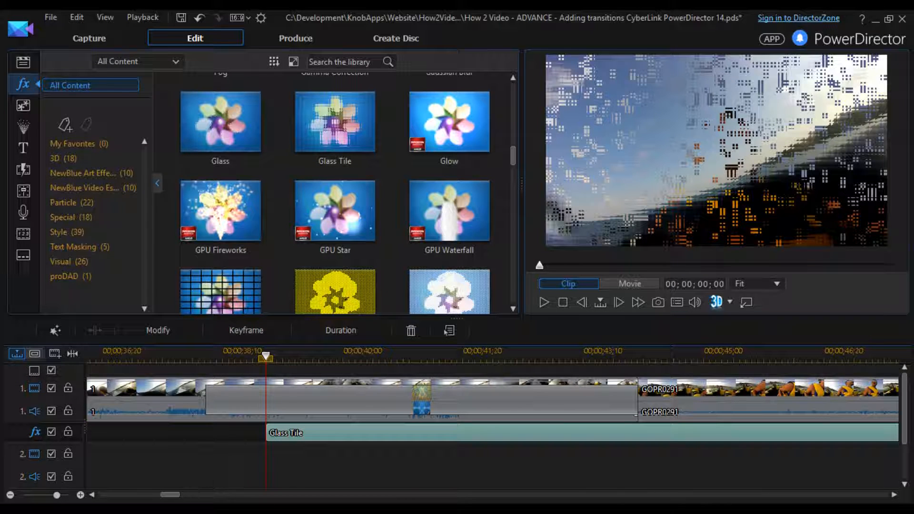
# Inspect the Glass Tile effect's extent on the timeline and select the Dissolve transition above it
pyautogui.click(10, 495)
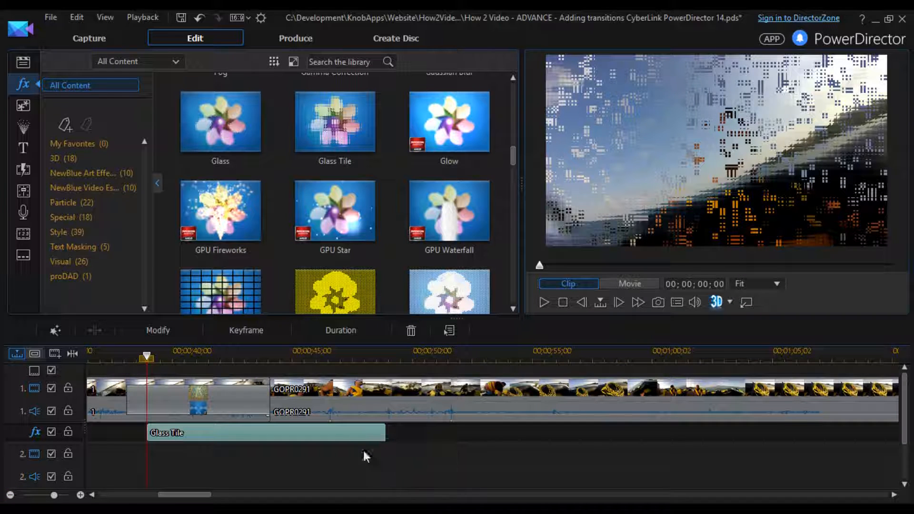
pyautogui.click(894, 495)
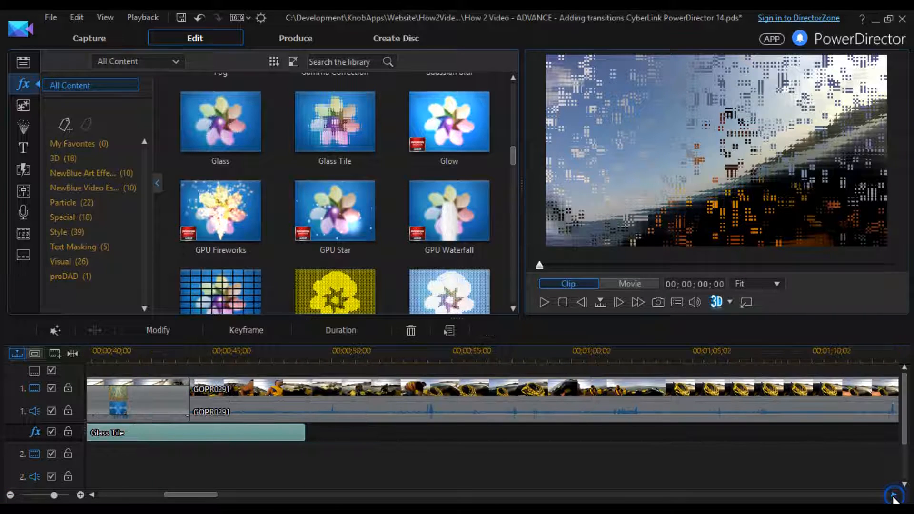
pyautogui.click(92, 495)
pyautogui.click(92, 495)
pyautogui.click(395, 402)
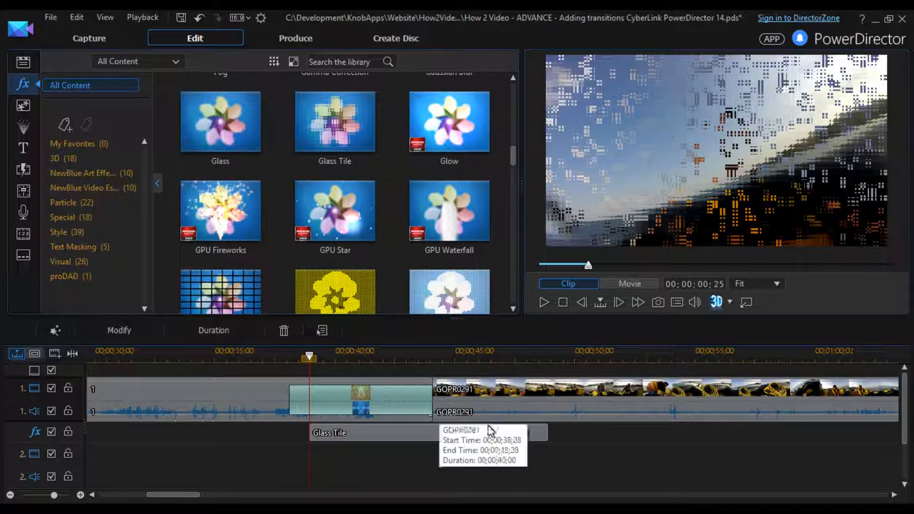
# Shorten the Glass Tile effect to a duration of 00;00;02;20, placed within the Dissolve transition from 00;00;39;24 to 00;00;42;14
pyautogui.click(535, 432)
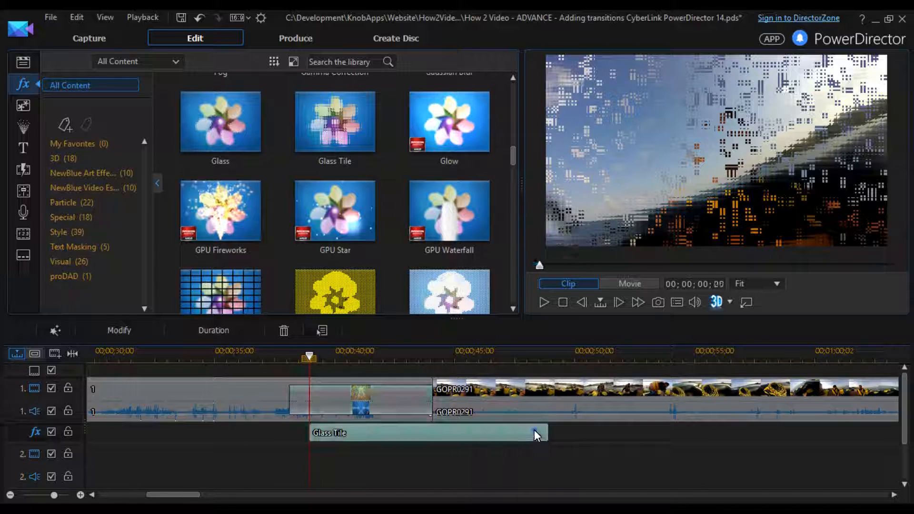
pyautogui.moveTo(547, 431); pyautogui.dragTo(360, 431)
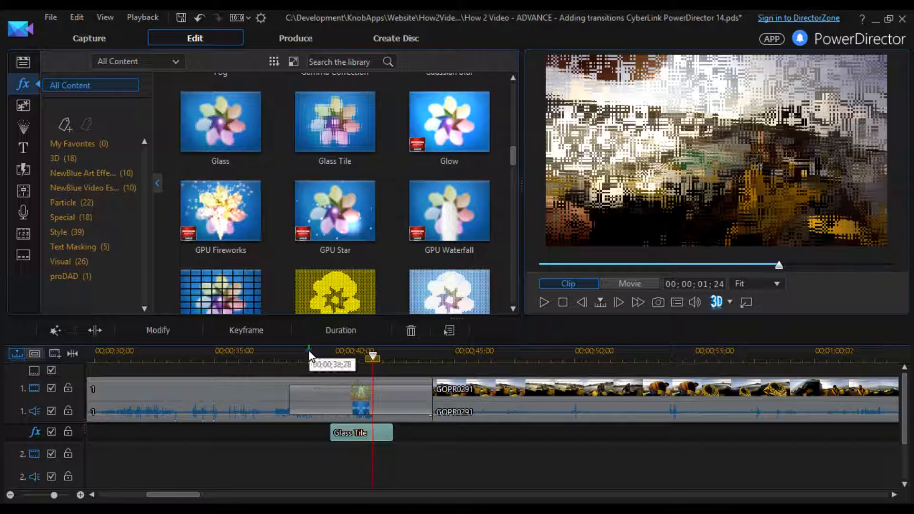
# Preview the Dissolve transition combined with the Glass Tile effect, pausing playback just past the effect's end
pyautogui.click(309, 350)
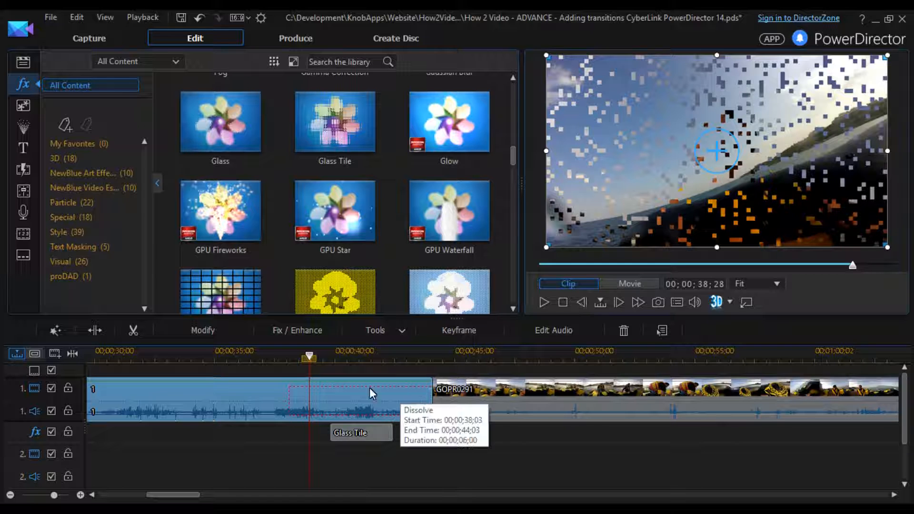
pyautogui.click(354, 358)
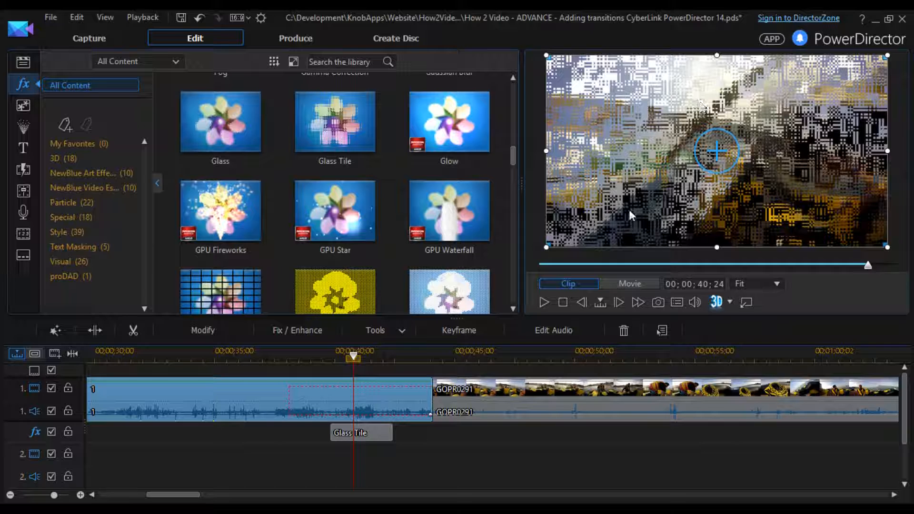
pyautogui.click(545, 301)
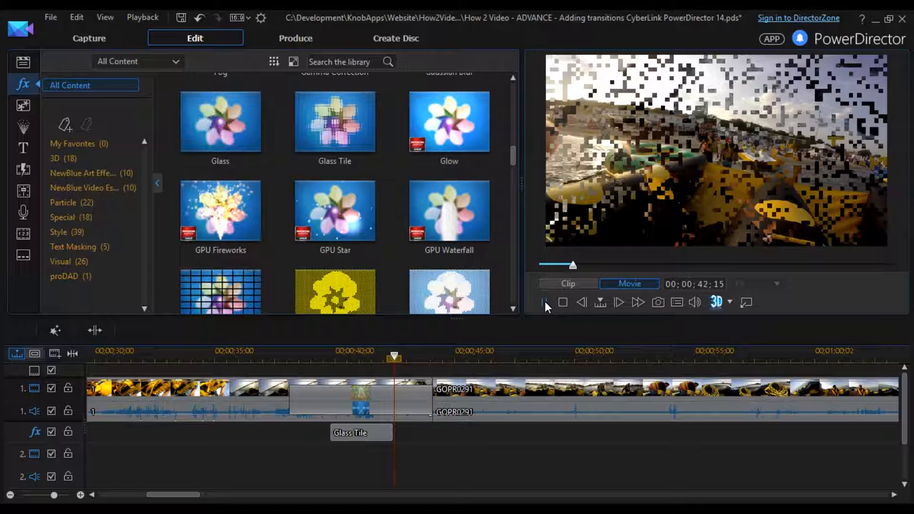
pyautogui.click(545, 302)
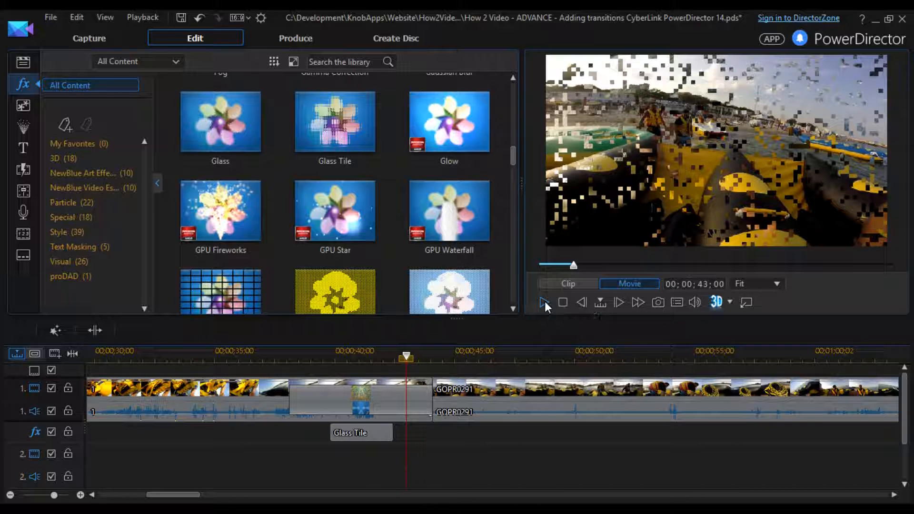
# Replace the Glass Tile effect with GPU Waterfall under the Dissolve transition, starting at 00;00;39;16 and shortened to 00;00;03;21
pyautogui.click(362, 434)
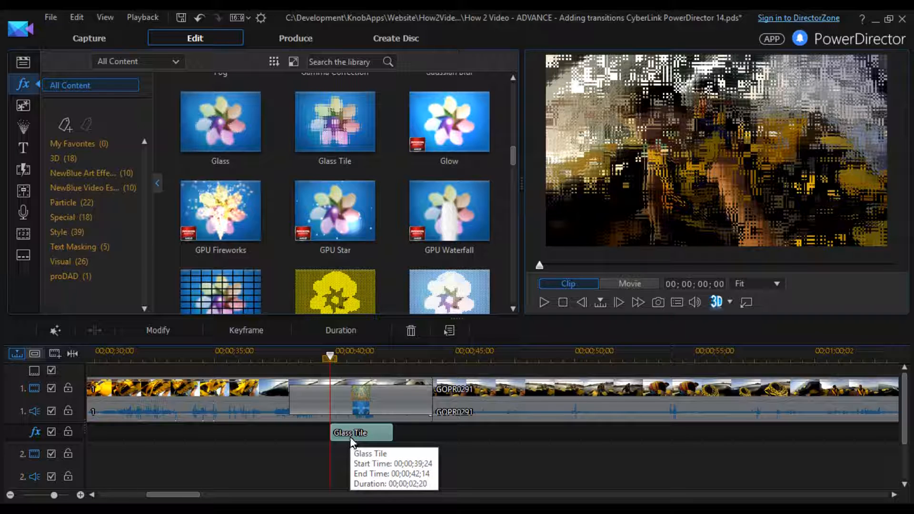
pyautogui.press('Delete')
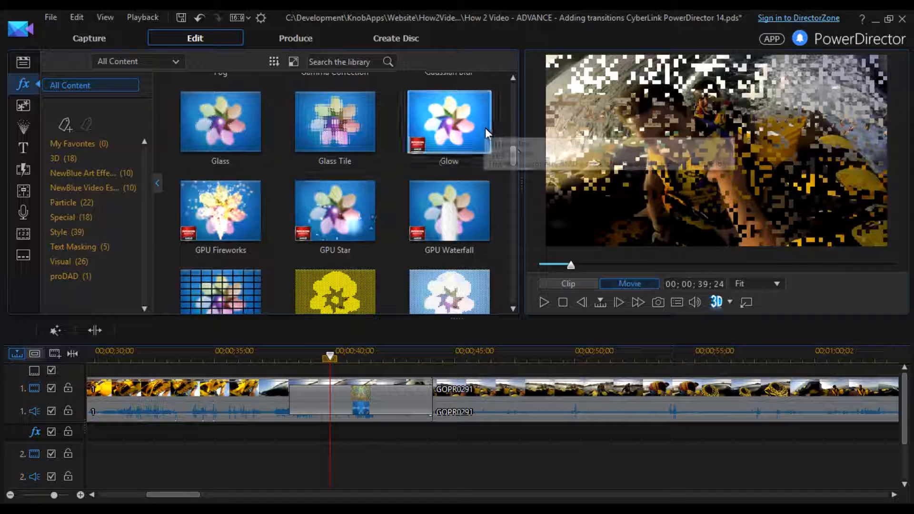
pyautogui.click(440, 123)
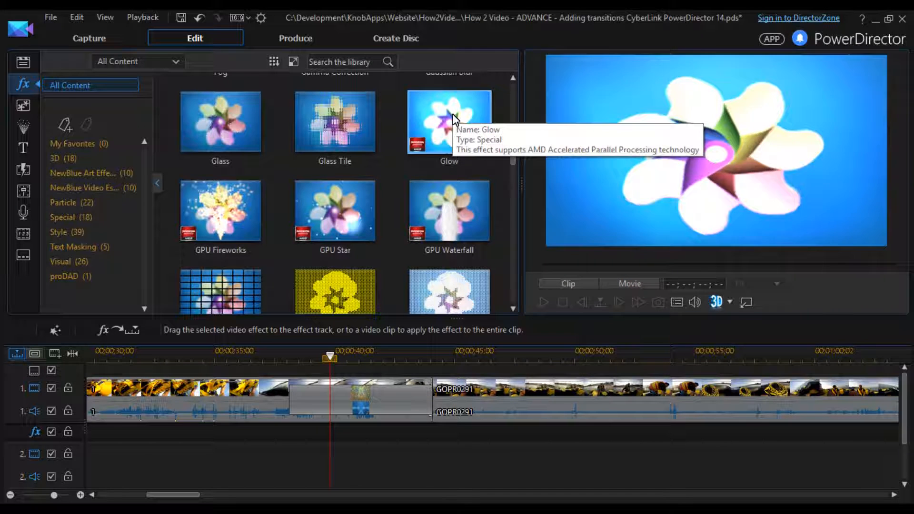
pyautogui.click(450, 209)
pyautogui.moveTo(372, 425); pyautogui.dragTo(327, 435)
pyautogui.moveTo(561, 432); pyautogui.dragTo(412, 431)
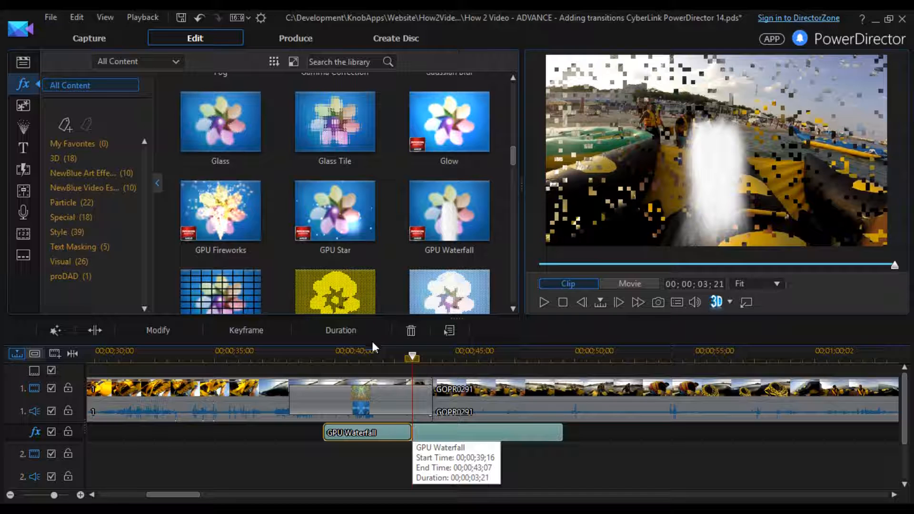
# Scrub the playhead across the Dissolve transition to preview it with the GPU Waterfall effect
pyautogui.click(373, 353)
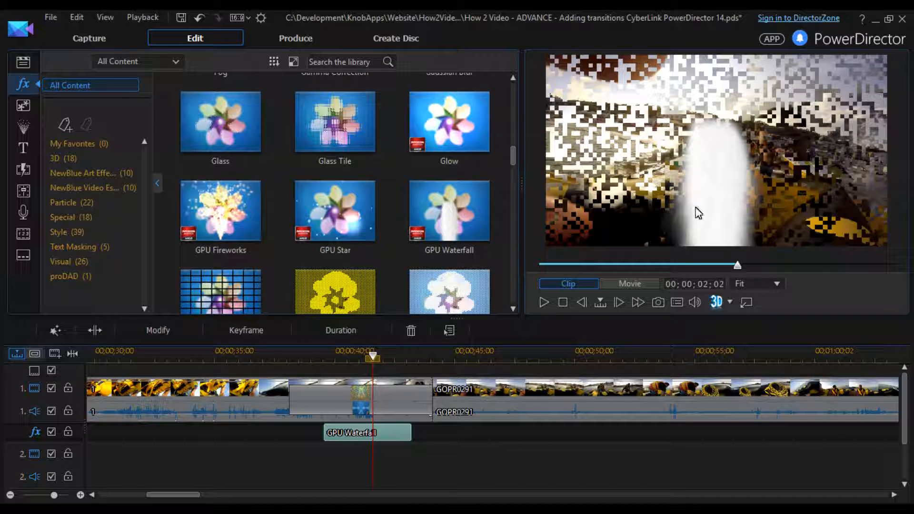
pyautogui.click(312, 356)
pyautogui.moveTo(313, 356); pyautogui.dragTo(366, 355)
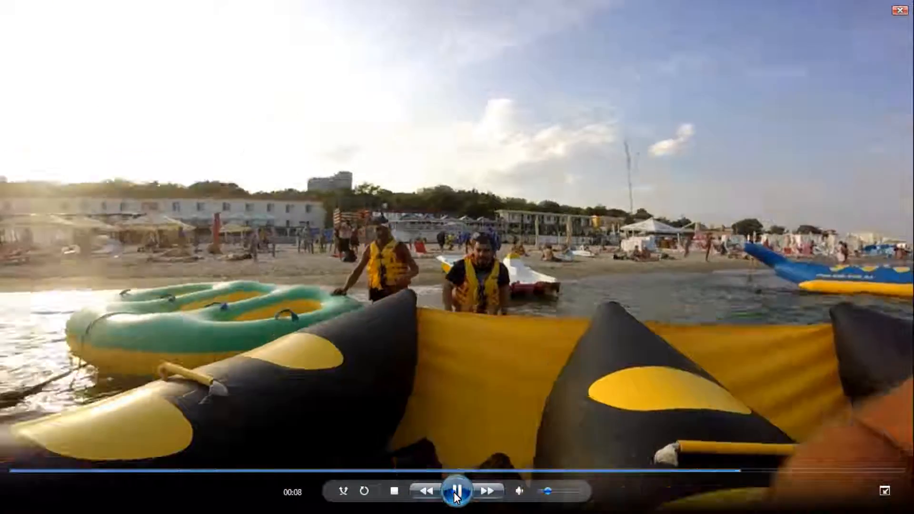
# Pause the full-screen video in the media player at 00:08
pyautogui.click(455, 493)
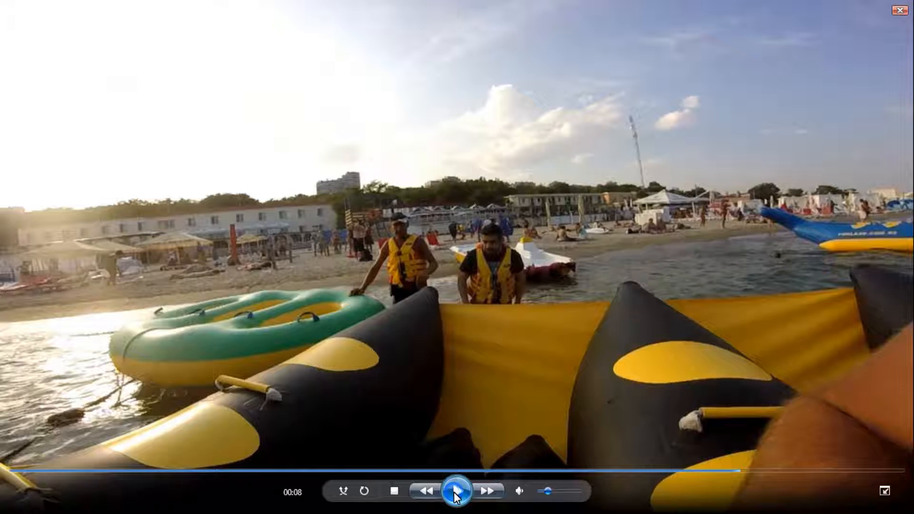